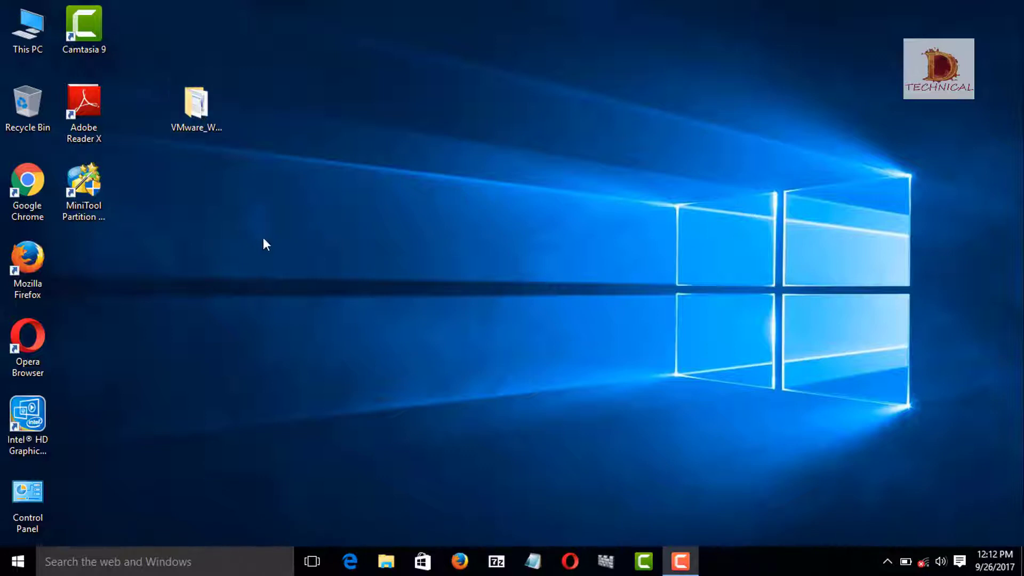
Open the VMware Workstation 12 Windows 64-Bit folder inside the VMware_Workstation_12_Pro folder on the desktop.
{"action": "double_click", "coordinate": [199, 103]}
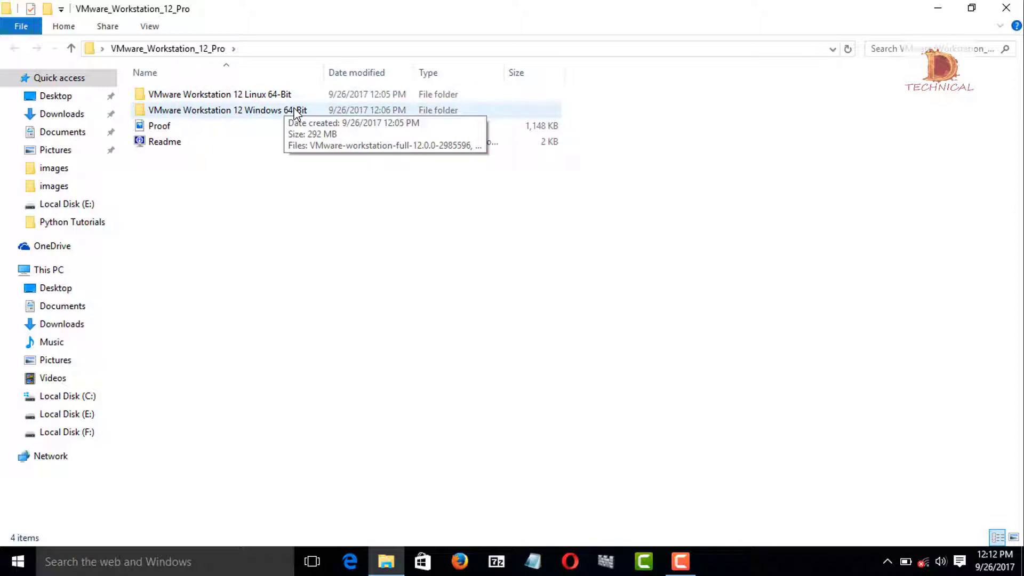
{"action": "left_click", "coordinate": [1006, 7]}
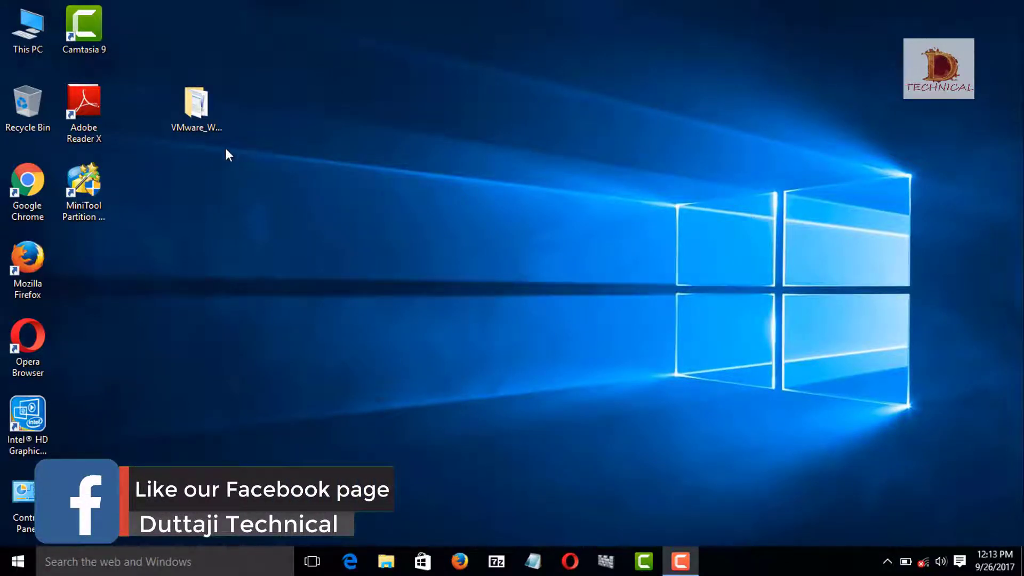
{"action": "left_click", "coordinate": [189, 124]}
{"action": "double_click", "coordinate": [190, 123]}
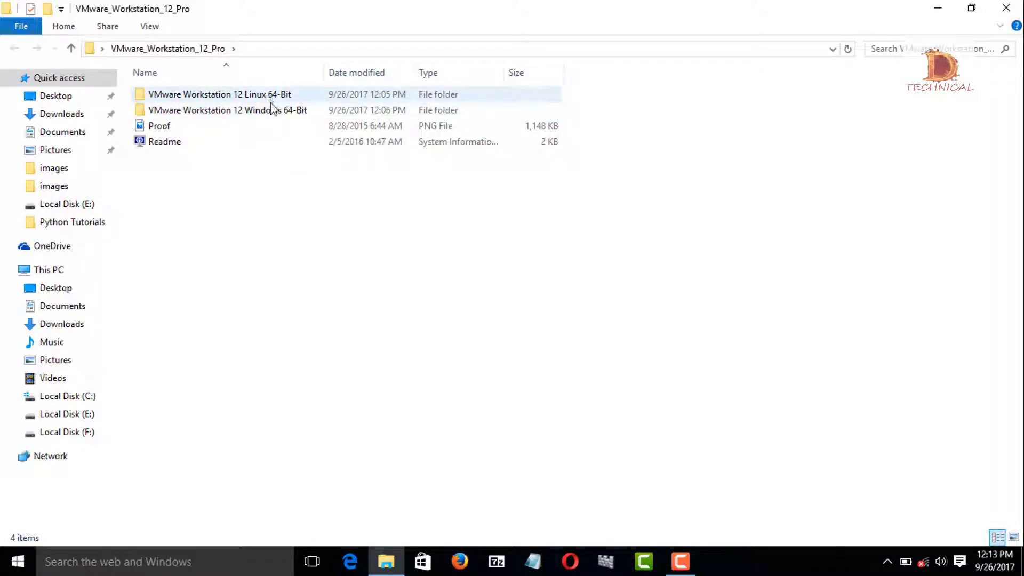
{"action": "double_click", "coordinate": [274, 113]}
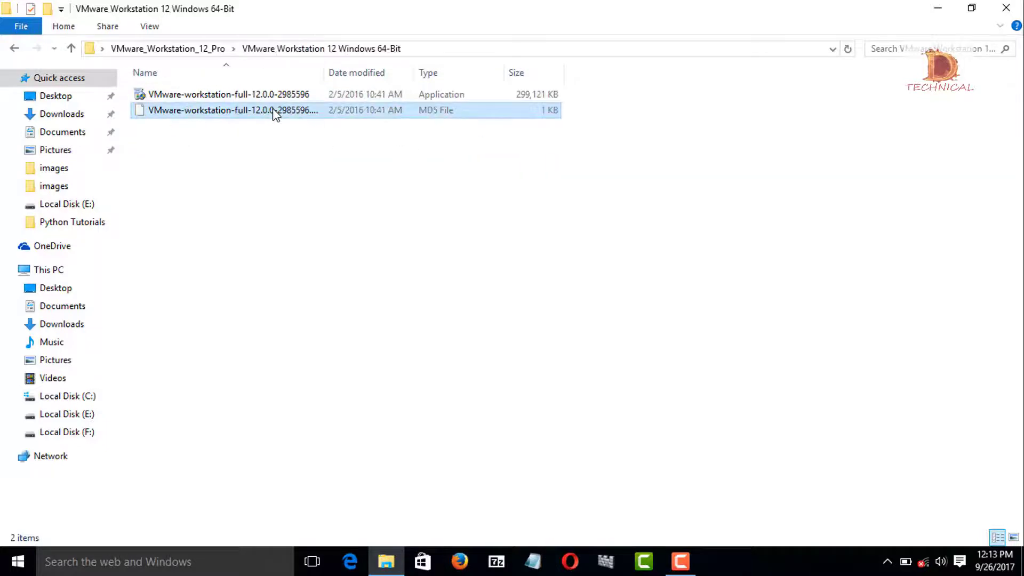
Run the VMware-workstation-full-12.0.0-2985596 application and bring its setup wizard to the front.
{"action": "left_click", "coordinate": [274, 114]}
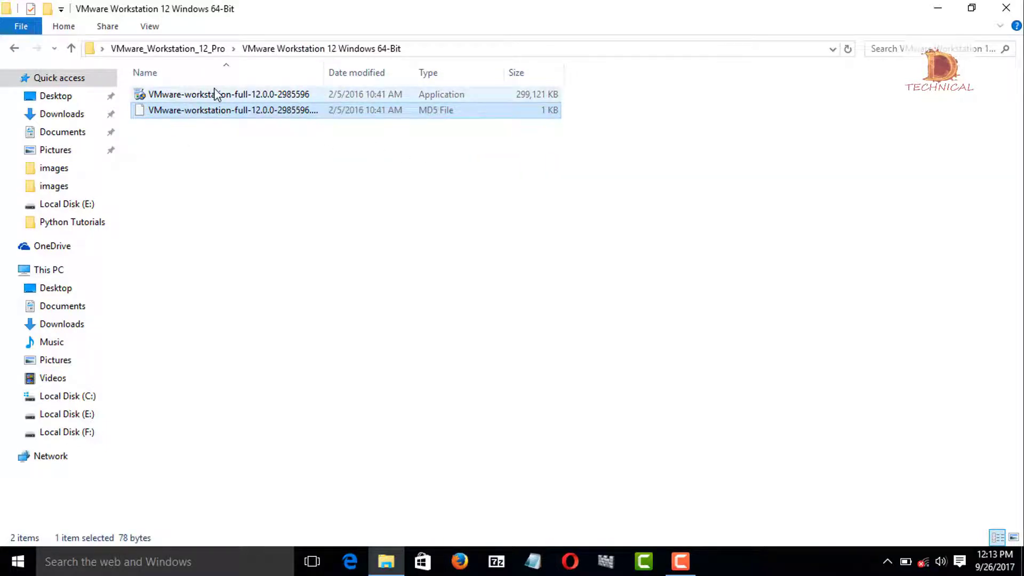
{"action": "left_click", "coordinate": [217, 94]}
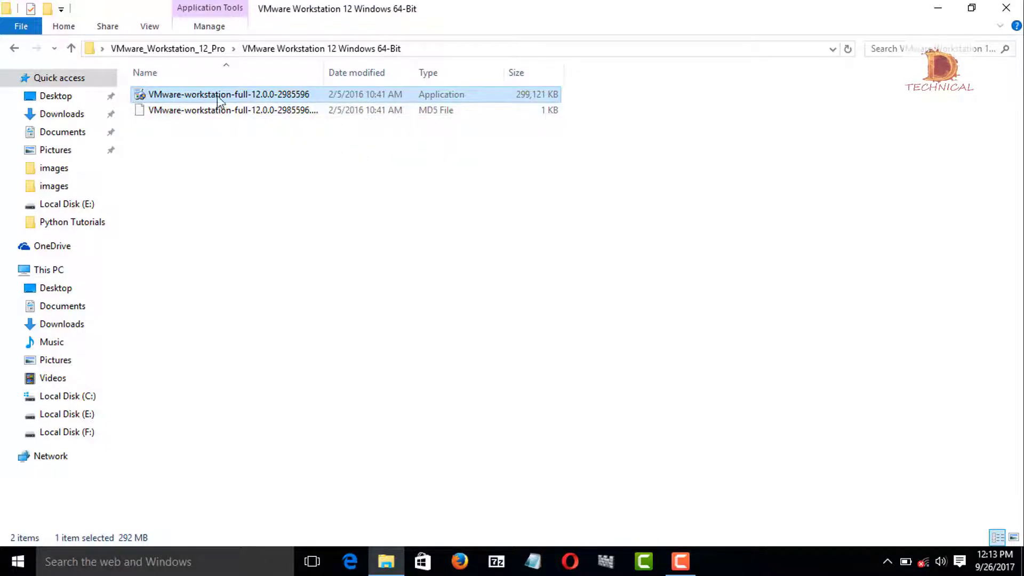
{"action": "double_click", "coordinate": [342, 96]}
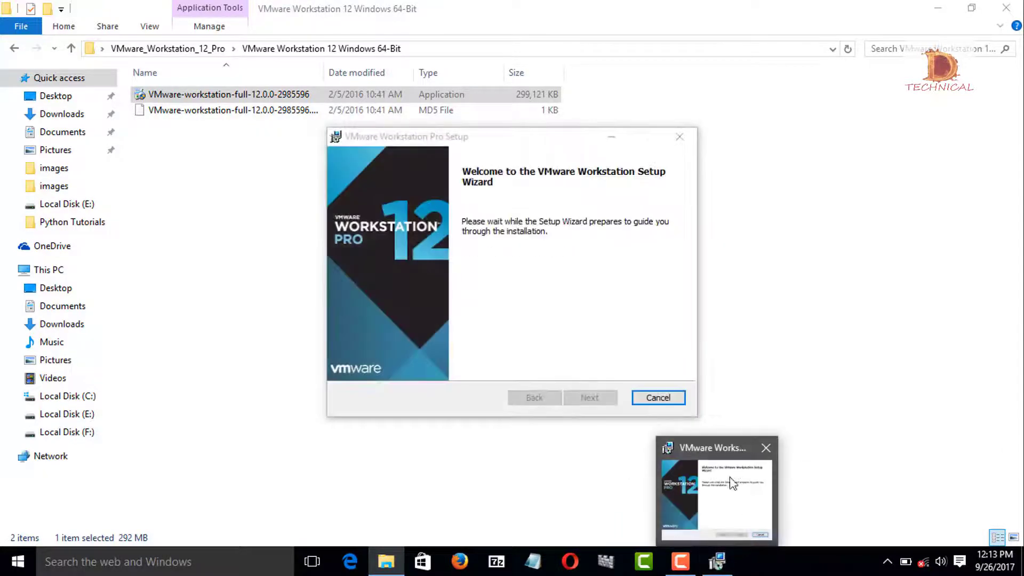
{"action": "left_click", "coordinate": [729, 482]}
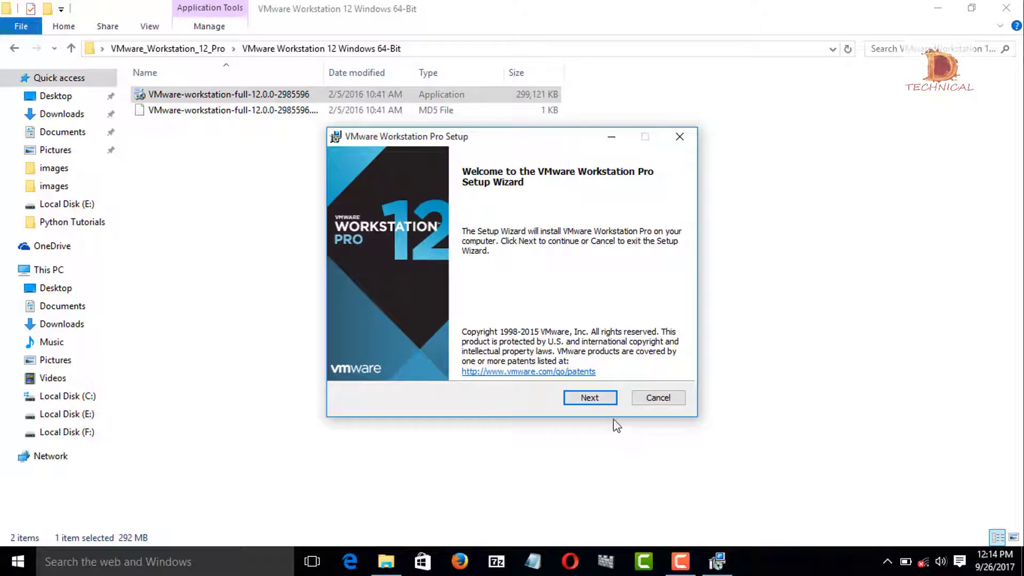
Accept the license agreement terms and continue through the setup wizard to the user experience settings.
{"action": "left_click", "coordinate": [601, 401]}
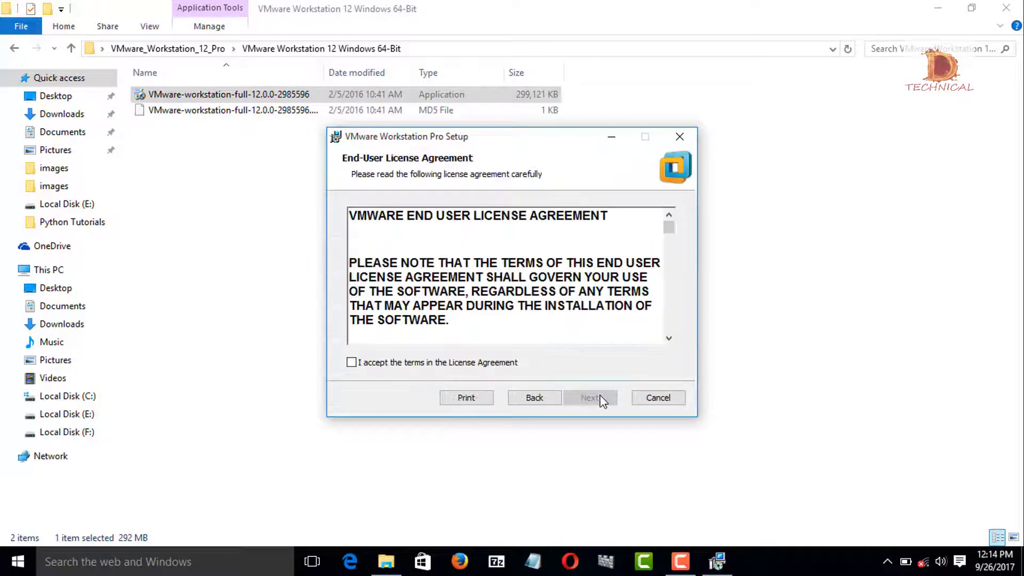
{"action": "left_click", "coordinate": [352, 363]}
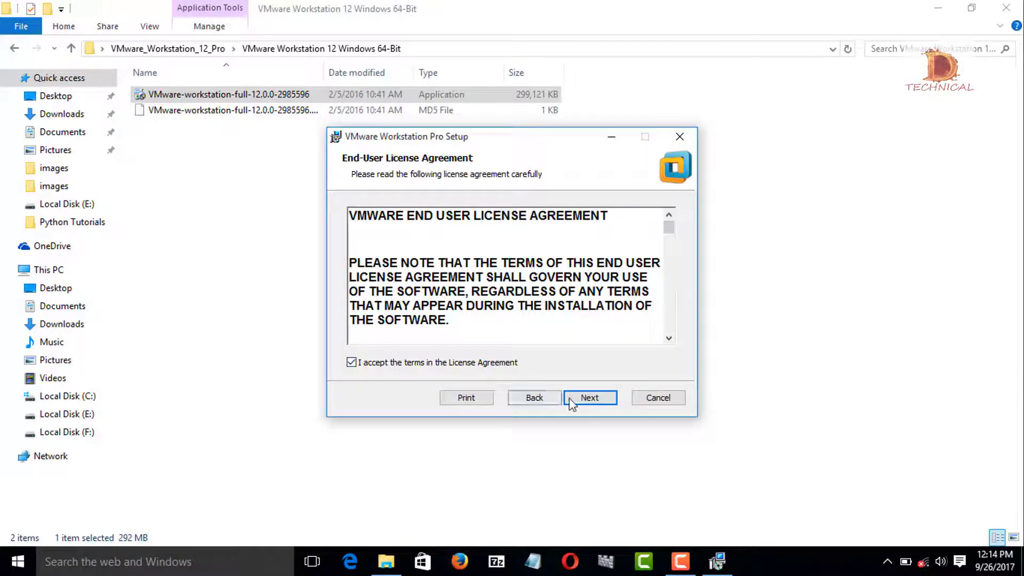
{"action": "left_click", "coordinate": [592, 399]}
{"action": "left_click", "coordinate": [595, 402]}
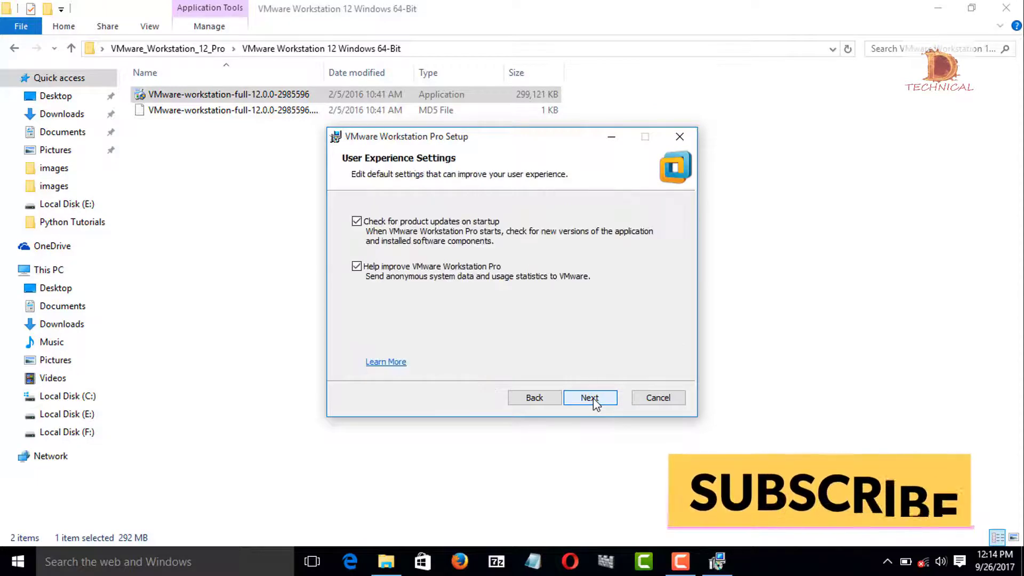
Keep the default user experience settings and the Desktop and Start Menu shortcuts, and start the installation.
{"action": "left_click", "coordinate": [594, 401]}
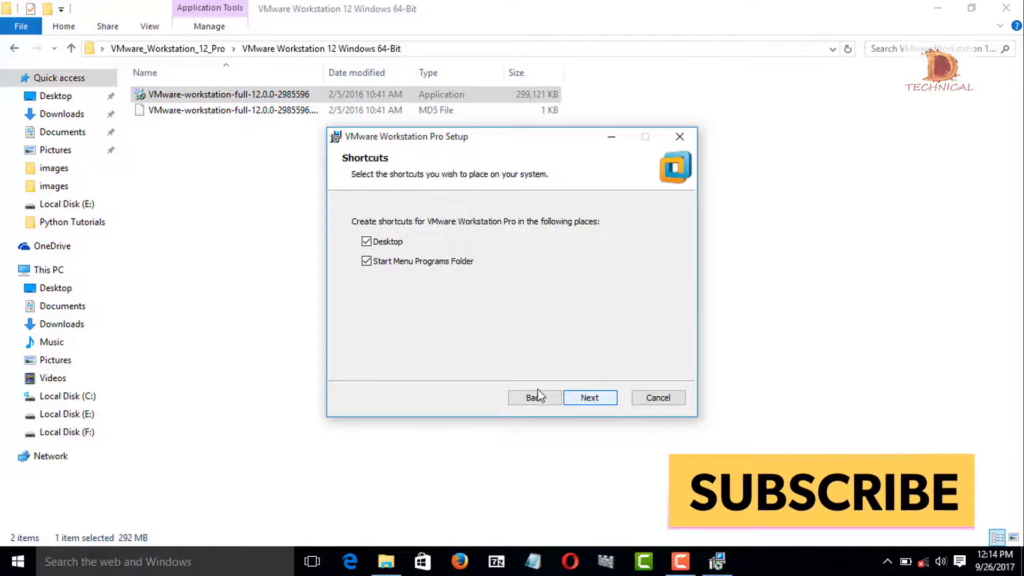
{"action": "left_click", "coordinate": [590, 399]}
{"action": "left_click", "coordinate": [592, 400]}
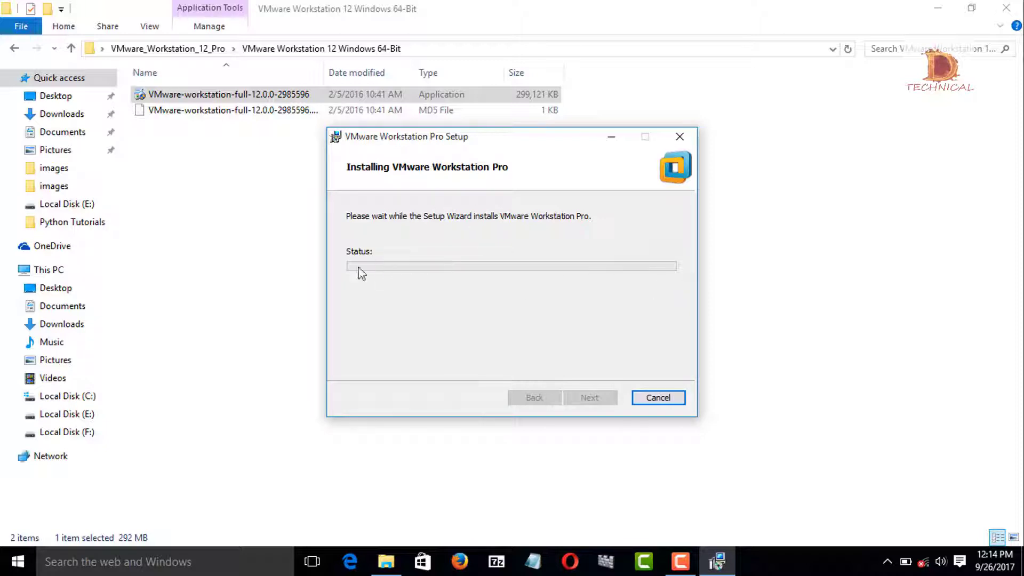
Refresh the installer folder and close its window while the installation runs.
{"action": "right_click", "coordinate": [786, 189]}
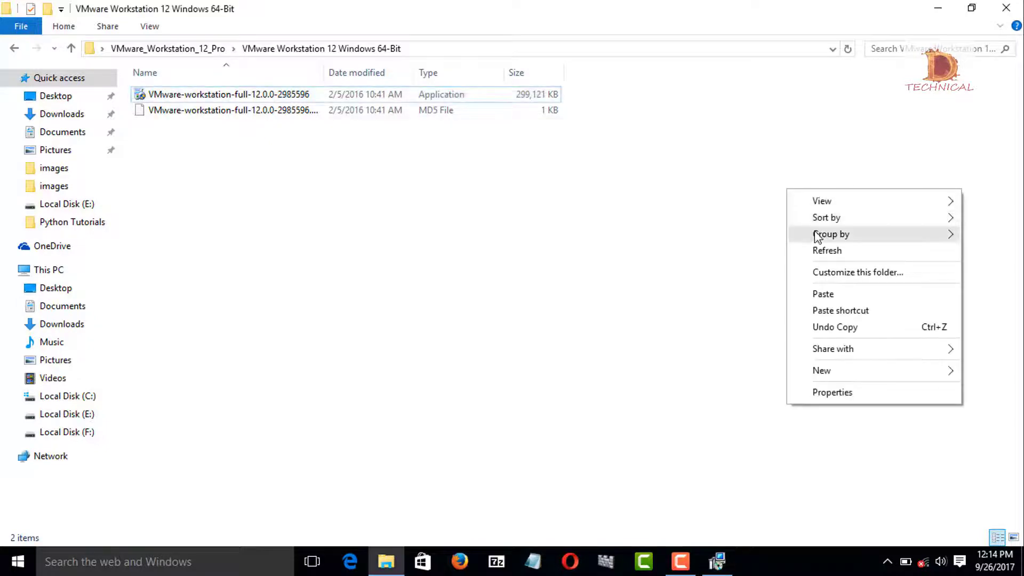
{"action": "left_click", "coordinate": [820, 250]}
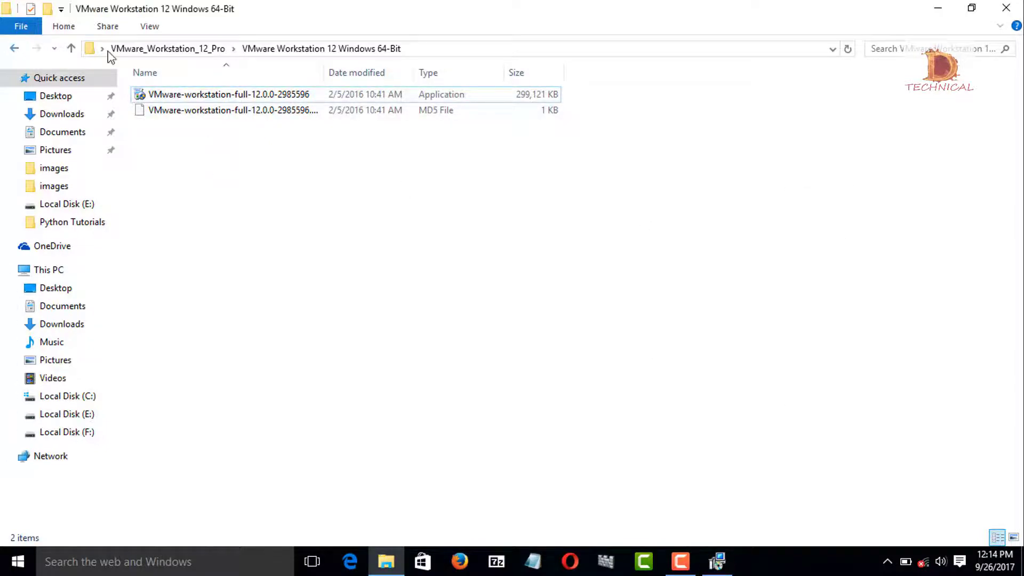
{"action": "left_click", "coordinate": [1019, 6]}
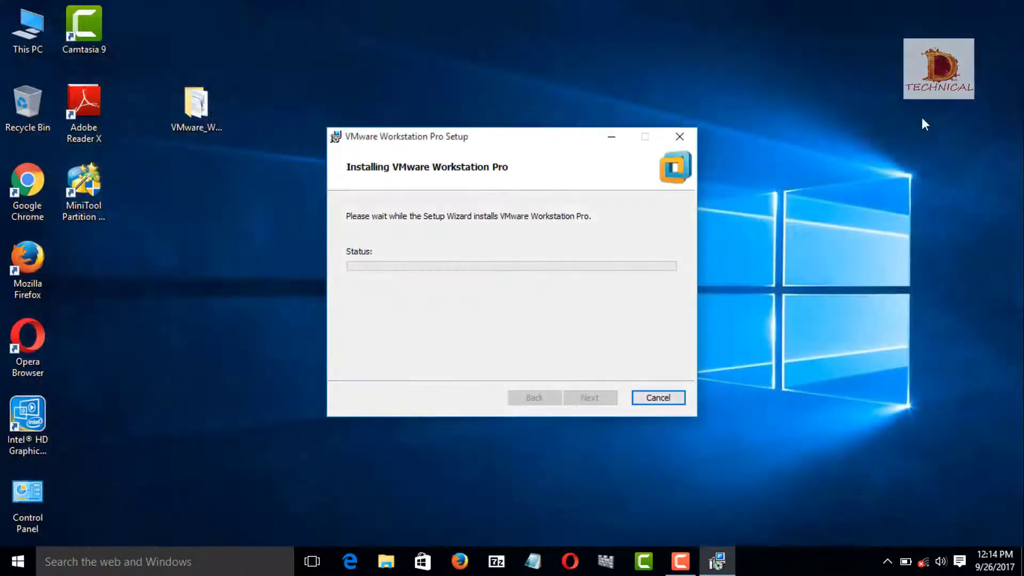
{"action": "right_click", "coordinate": [819, 136]}
{"action": "left_click", "coordinate": [853, 182]}
{"action": "right_click", "coordinate": [819, 151]}
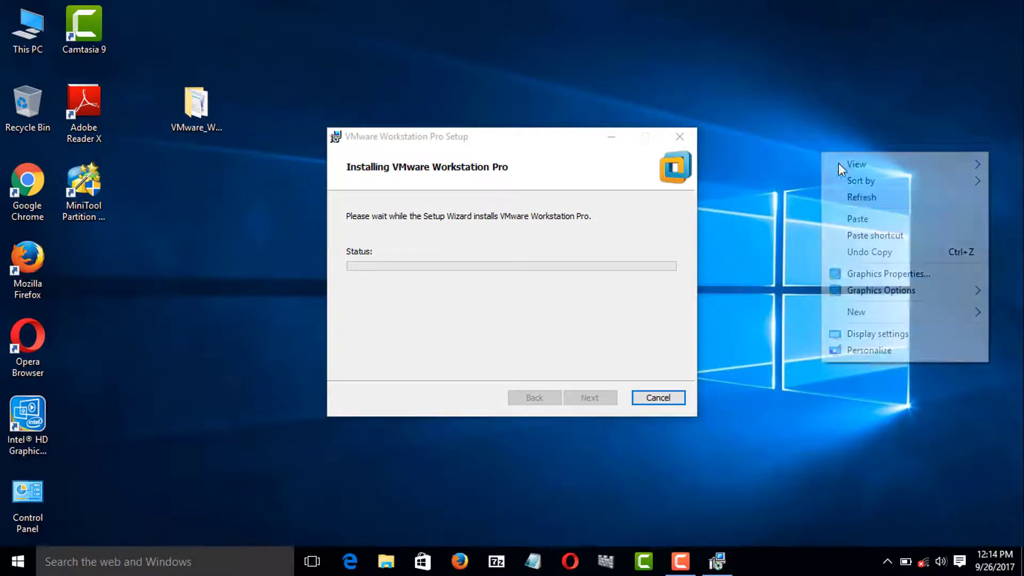
{"action": "left_click", "coordinate": [859, 198]}
{"action": "right_click", "coordinate": [795, 123]}
{"action": "left_click", "coordinate": [855, 168]}
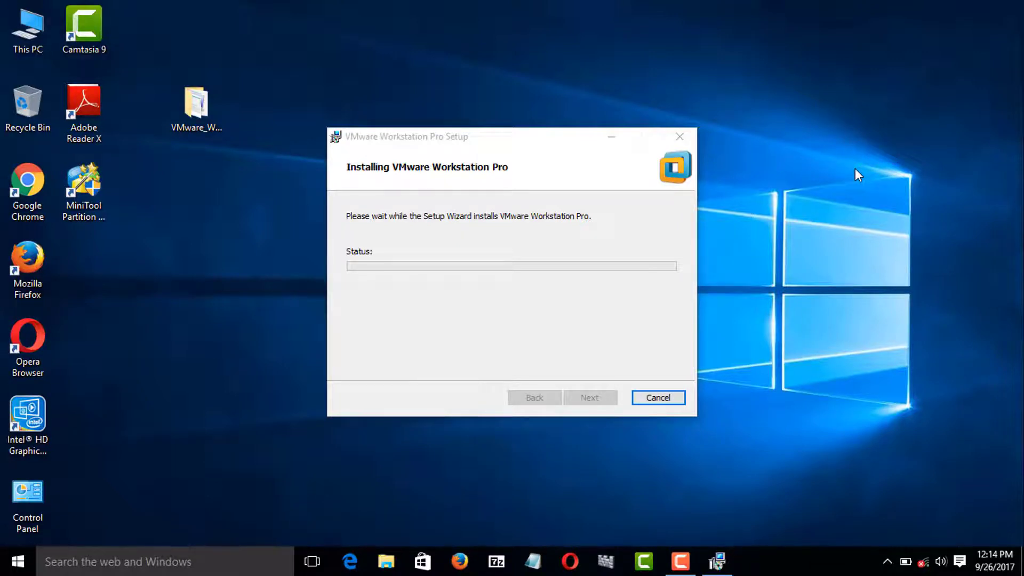
{"action": "right_click", "coordinate": [798, 153]}
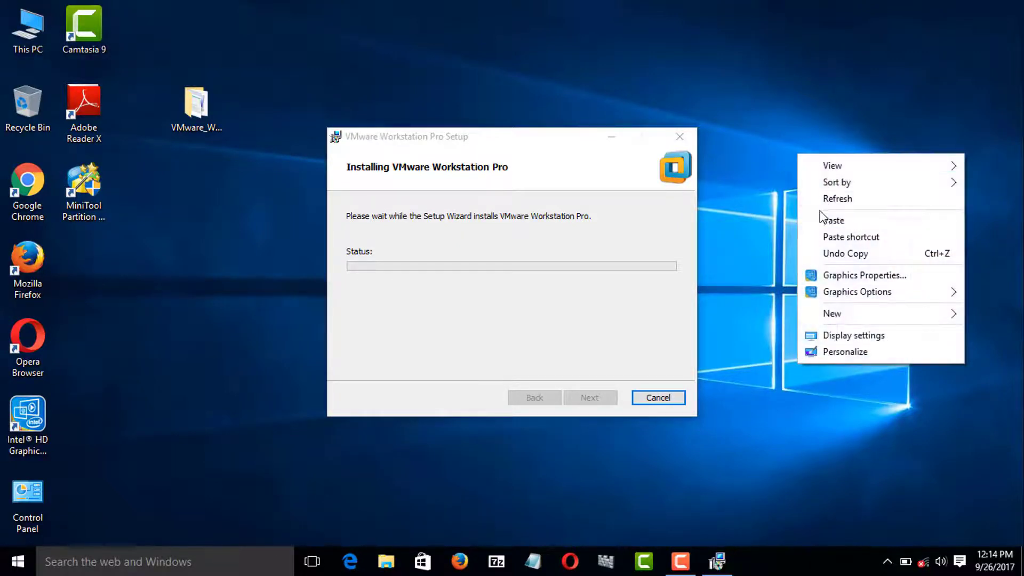
{"action": "left_click", "coordinate": [822, 198]}
{"action": "right_click", "coordinate": [798, 149]}
{"action": "left_click", "coordinate": [825, 189]}
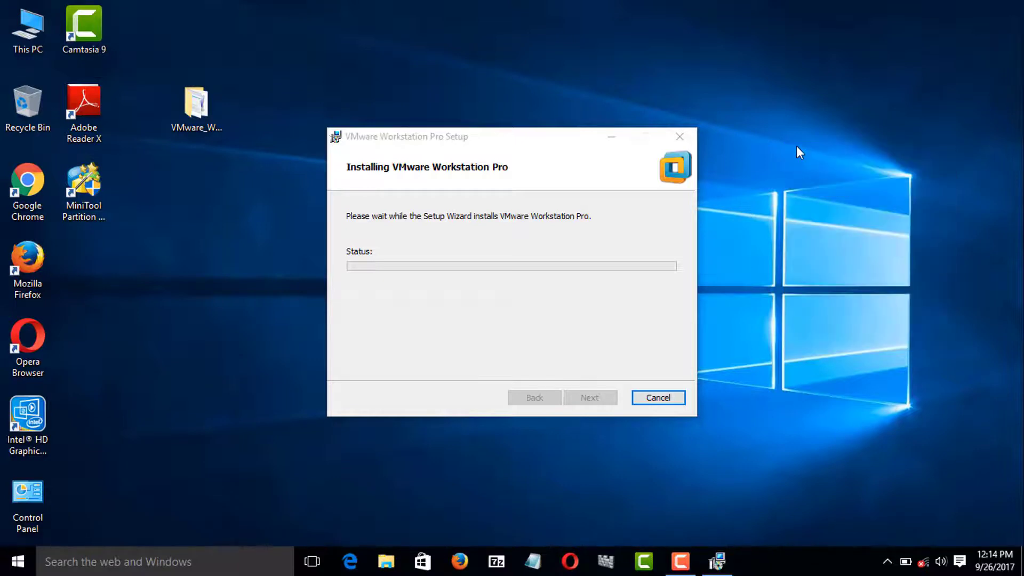
{"action": "right_click", "coordinate": [796, 146]}
{"action": "left_click", "coordinate": [825, 192]}
{"action": "right_click", "coordinate": [783, 154]}
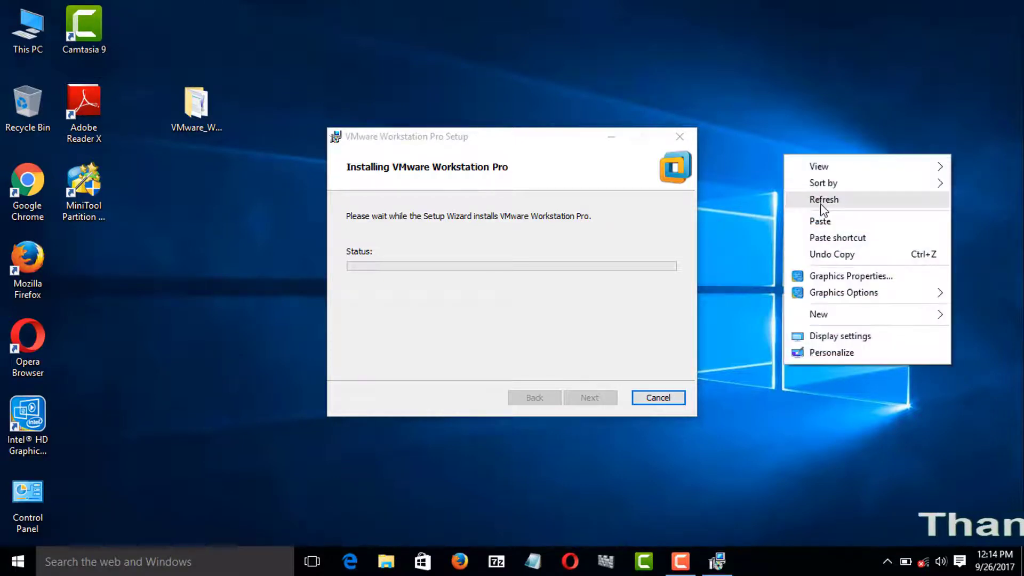
{"action": "left_click", "coordinate": [821, 204]}
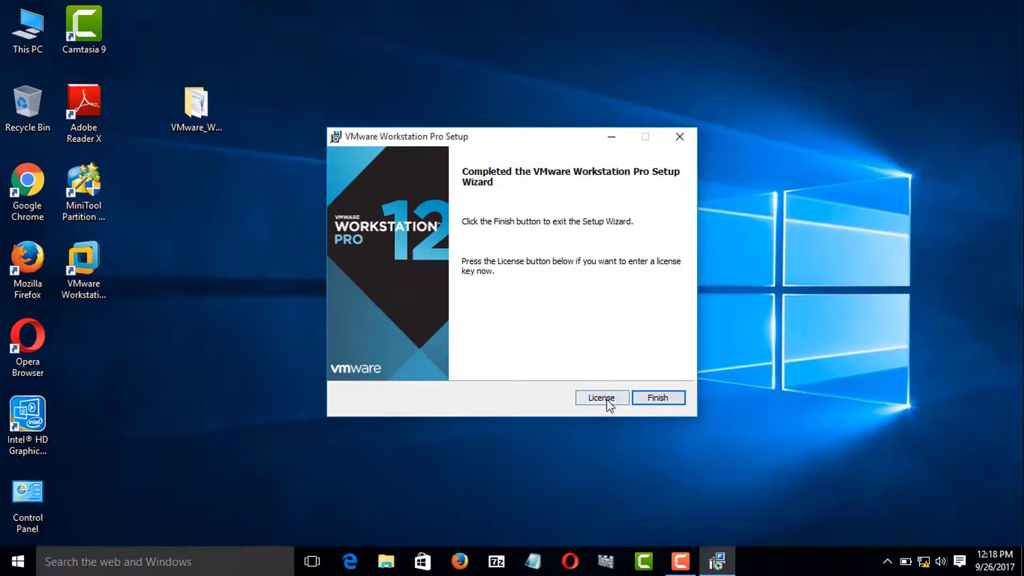
Open the license key entry, skip it without entering a key, and finish the setup wizard.
{"action": "left_click", "coordinate": [593, 402]}
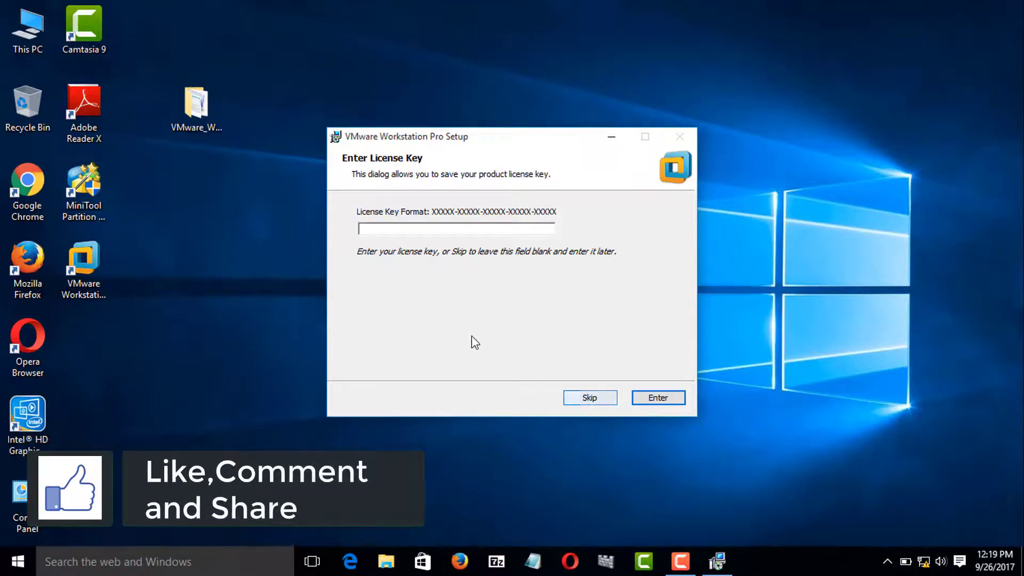
{"action": "left_click", "coordinate": [588, 397]}
{"action": "left_click", "coordinate": [651, 400]}
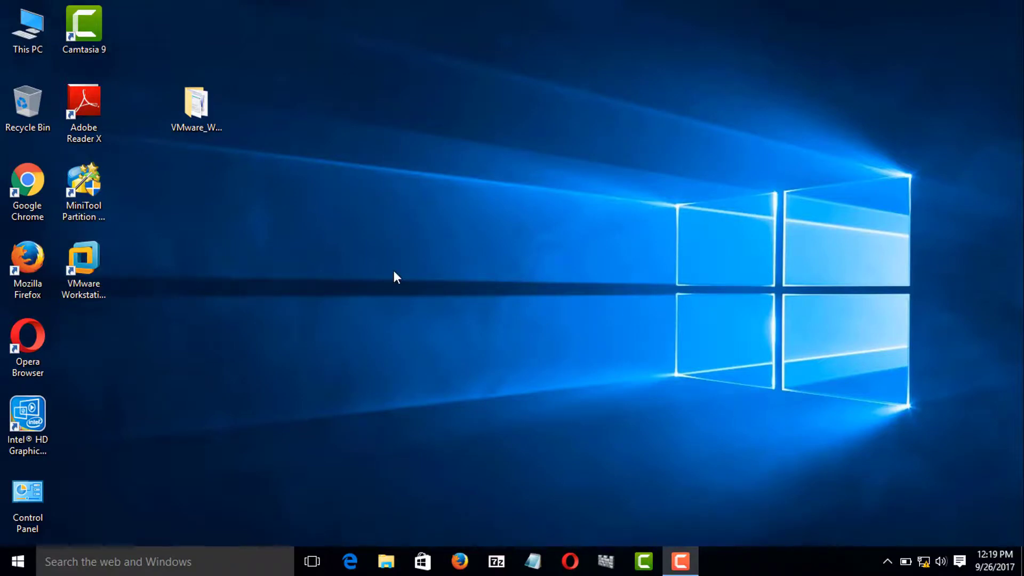
Launch VMware Workstation Pro from its desktop shortcut.
{"action": "double_click", "coordinate": [80, 287]}
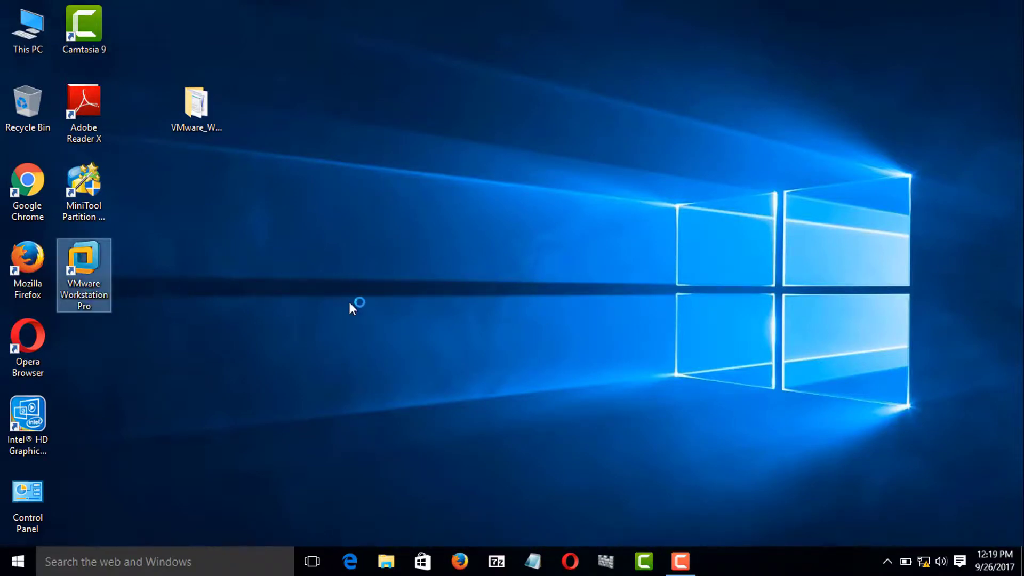